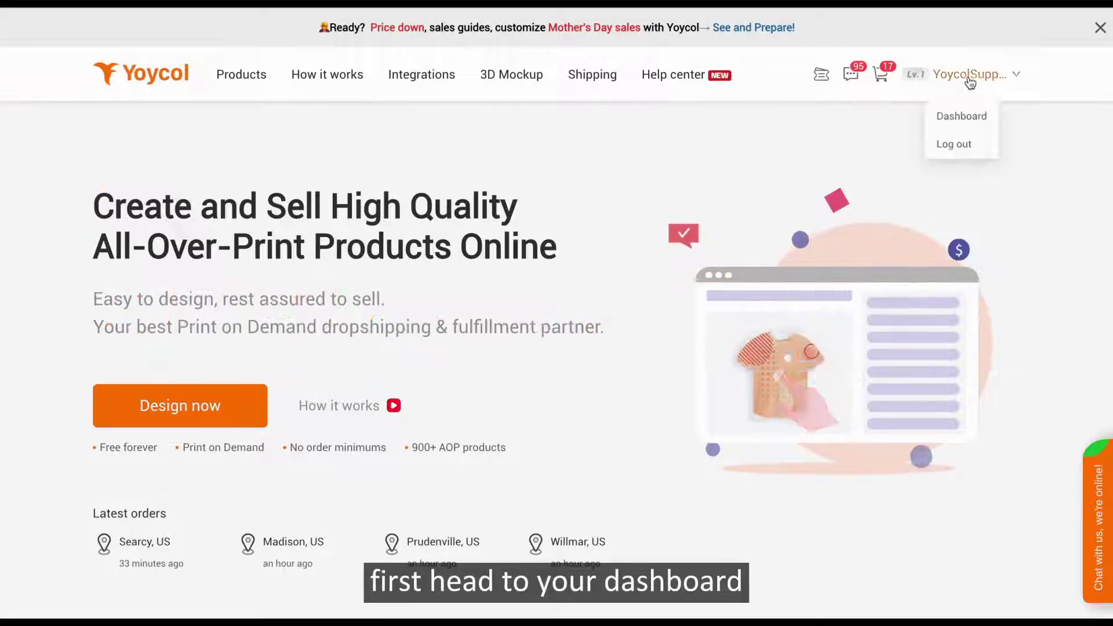
Navigate from the account dashboard to the Store settings page under Settings
left_click(972, 115)
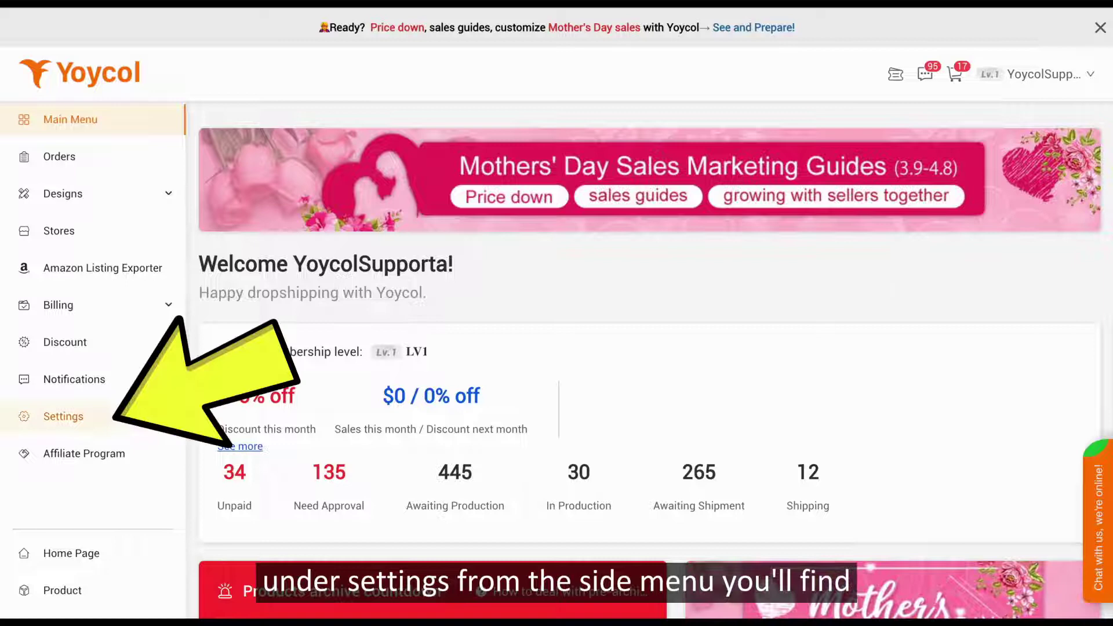
left_click(63, 416)
left_click(84, 563)
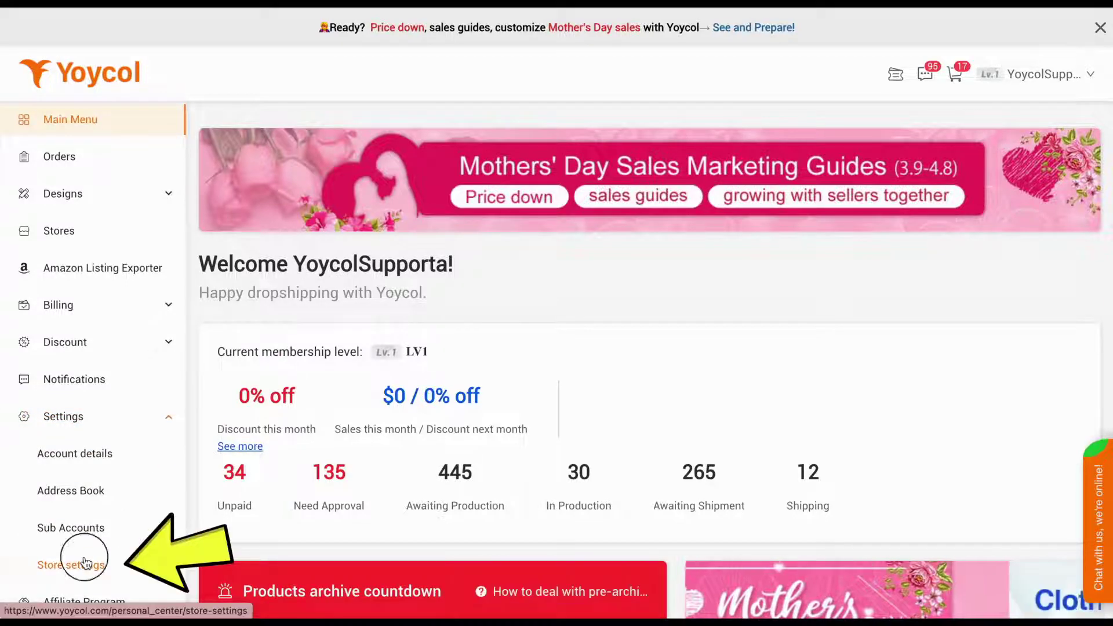
Select the yoytest store and edit its store name, removing the shopify ending
left_click(362, 230)
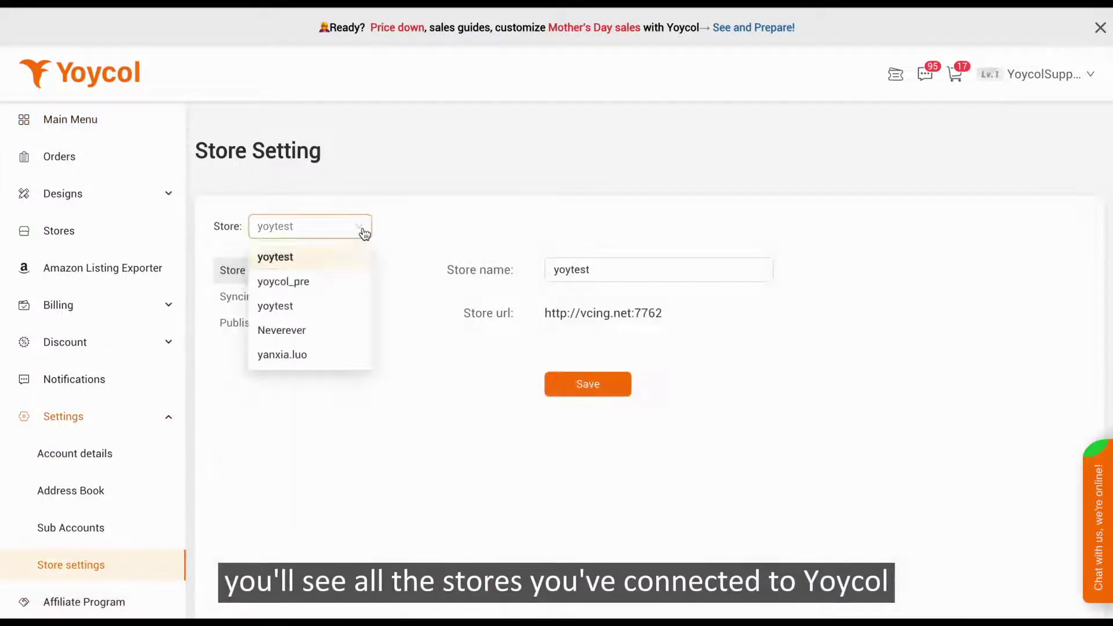
left_click(345, 415)
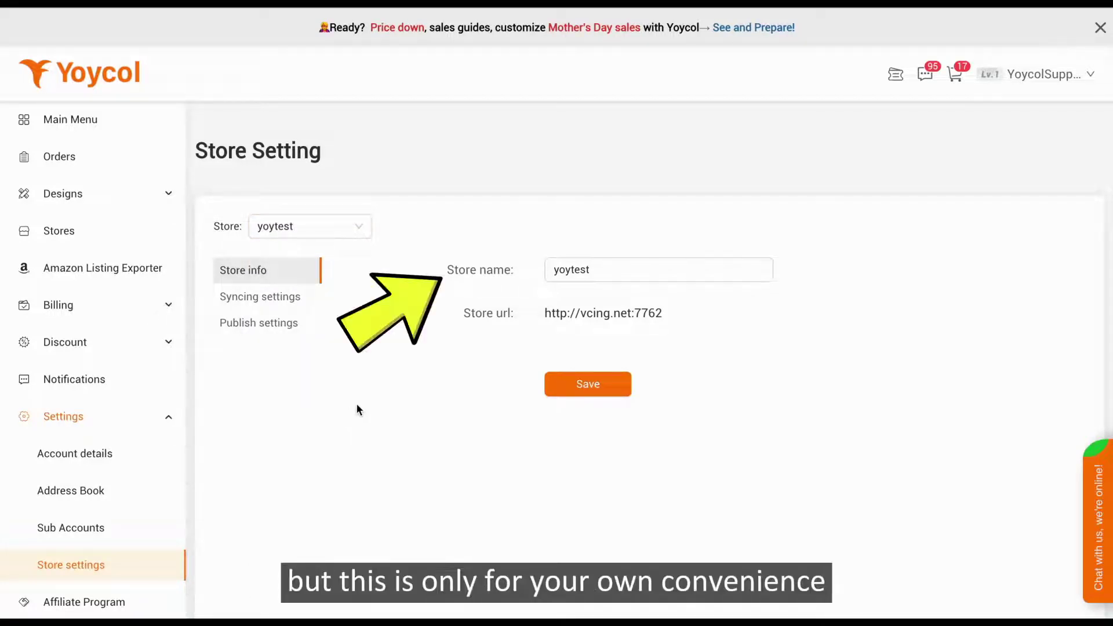
left_click(642, 276)
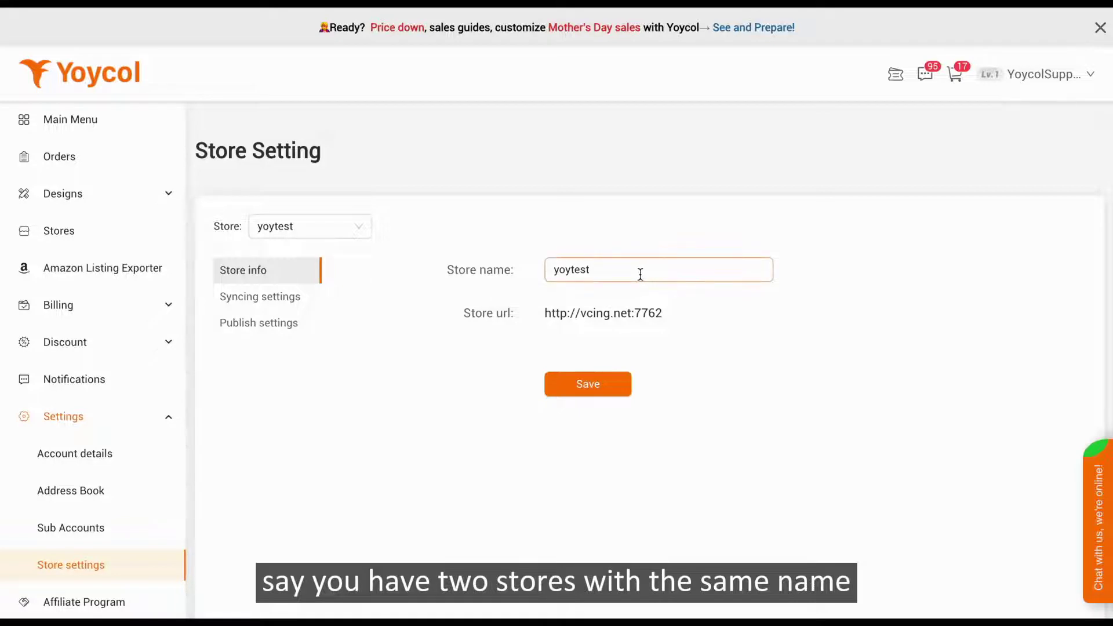
left_click(640, 274)
type("-shopif")
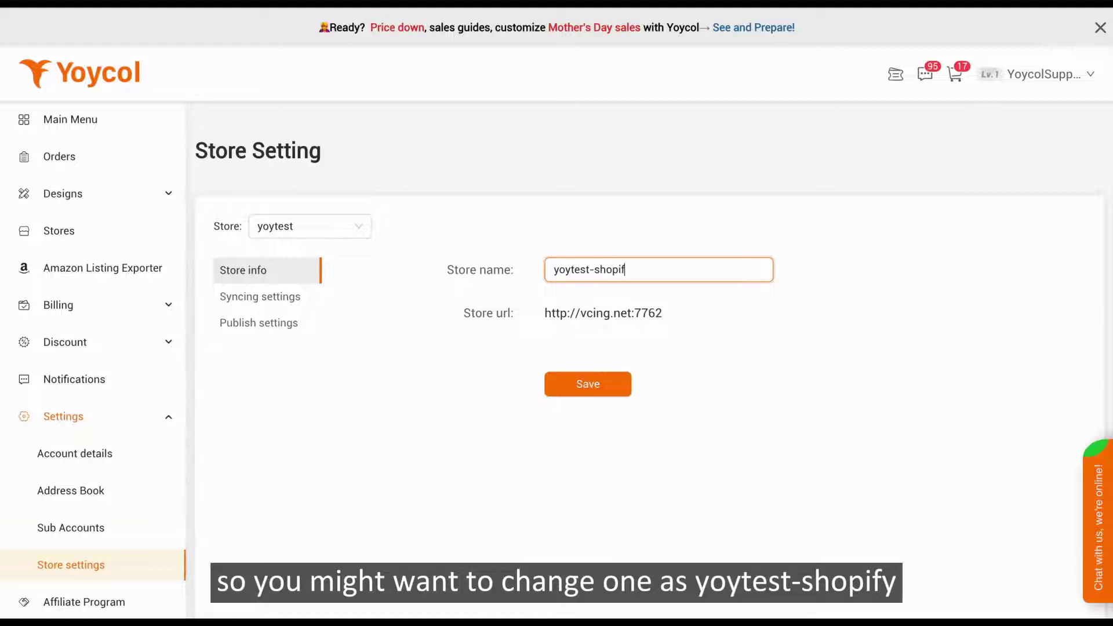
type("y")
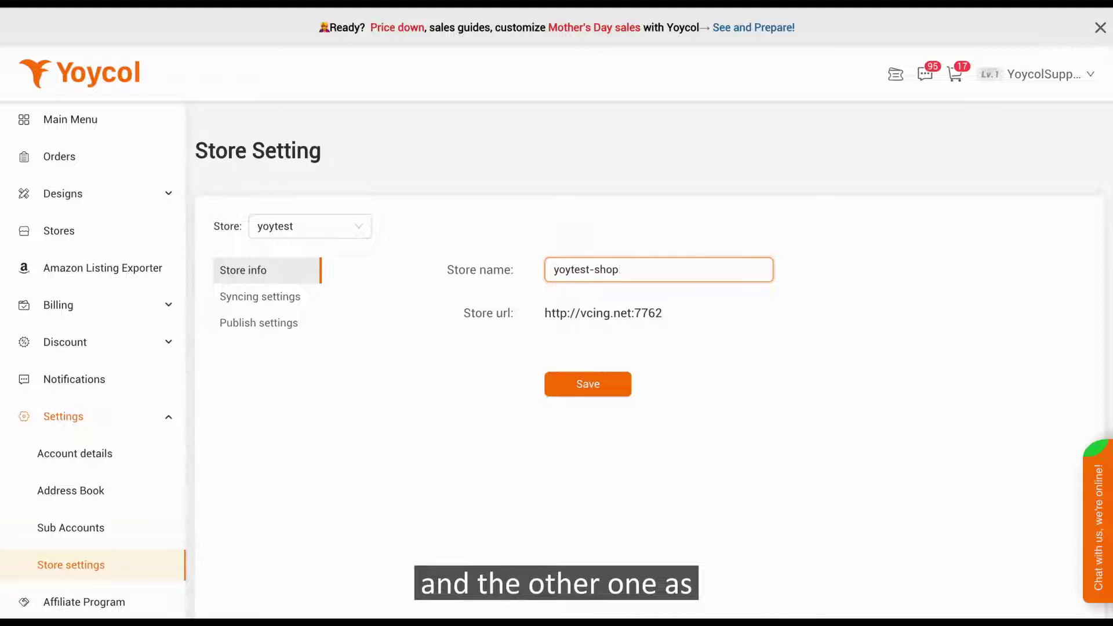
key("BackSpace")
key("BackSpace")
key("BackSpace")
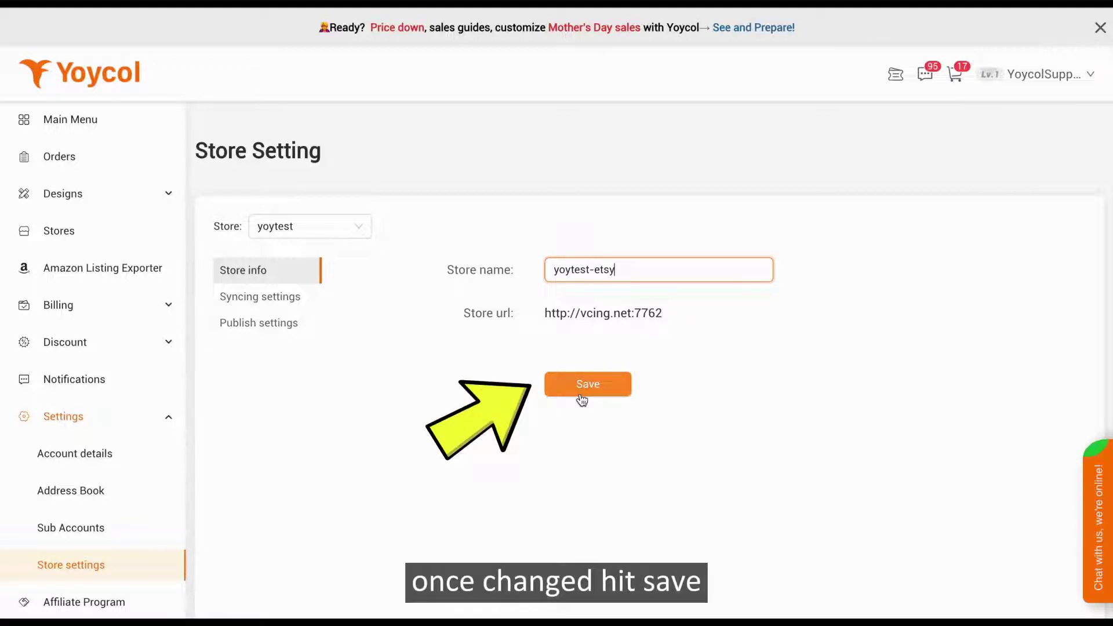
left_click(270, 304)
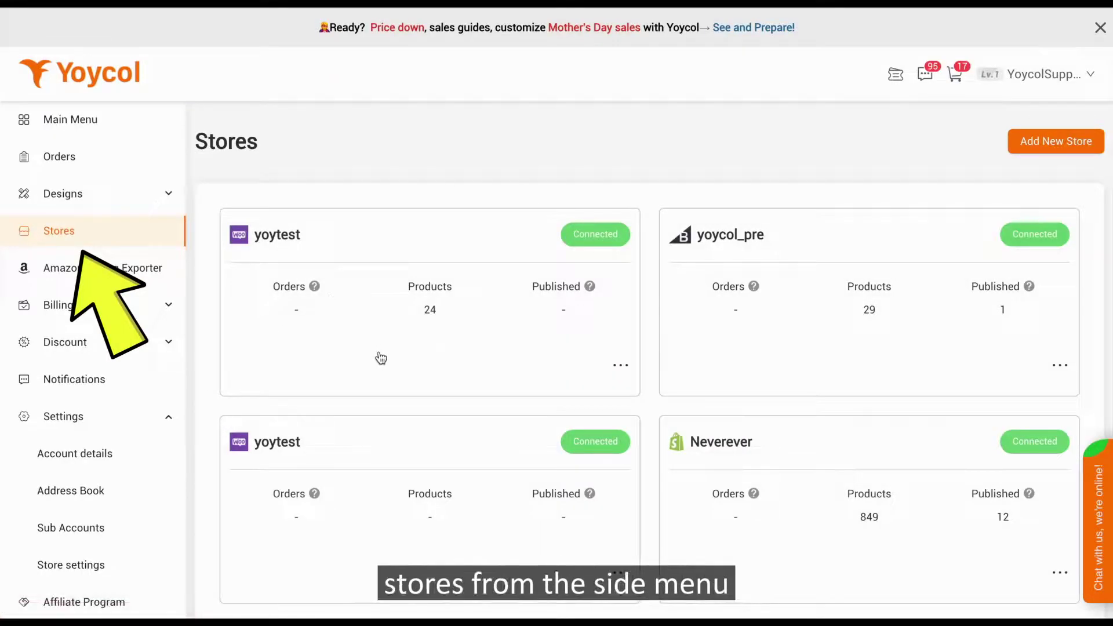
left_click(435, 318)
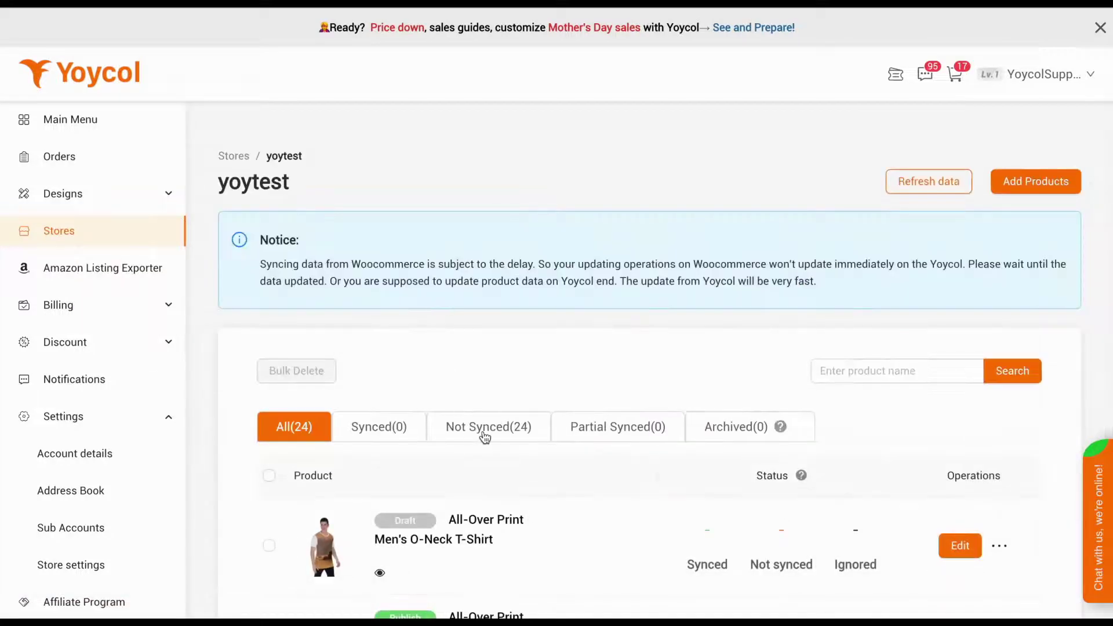
left_click(483, 435)
scroll(486, 452, "down", 2)
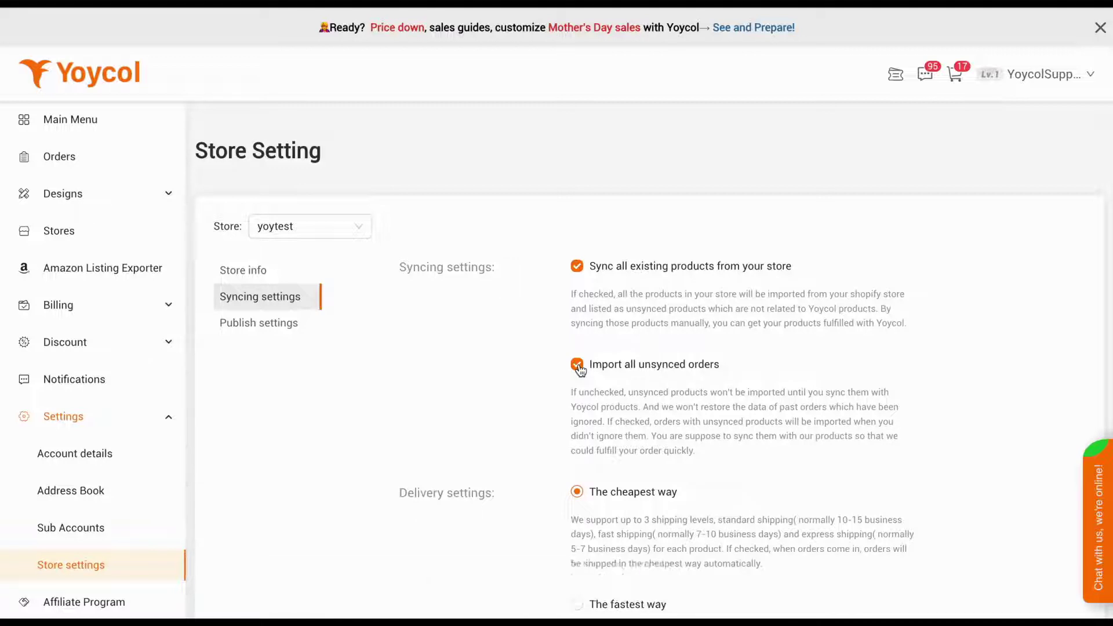
scroll(579, 369, "down", 1)
scroll(578, 369, "down", 1)
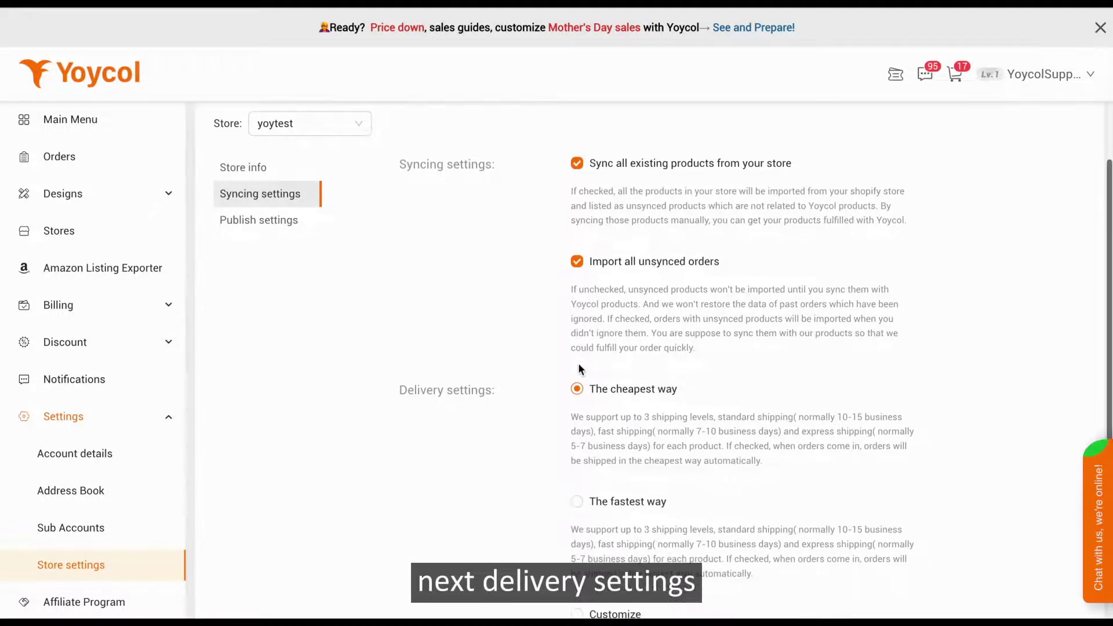
scroll(578, 369, "down", 1)
scroll(578, 369, "down", 1)
scroll(578, 369, "down", 1)
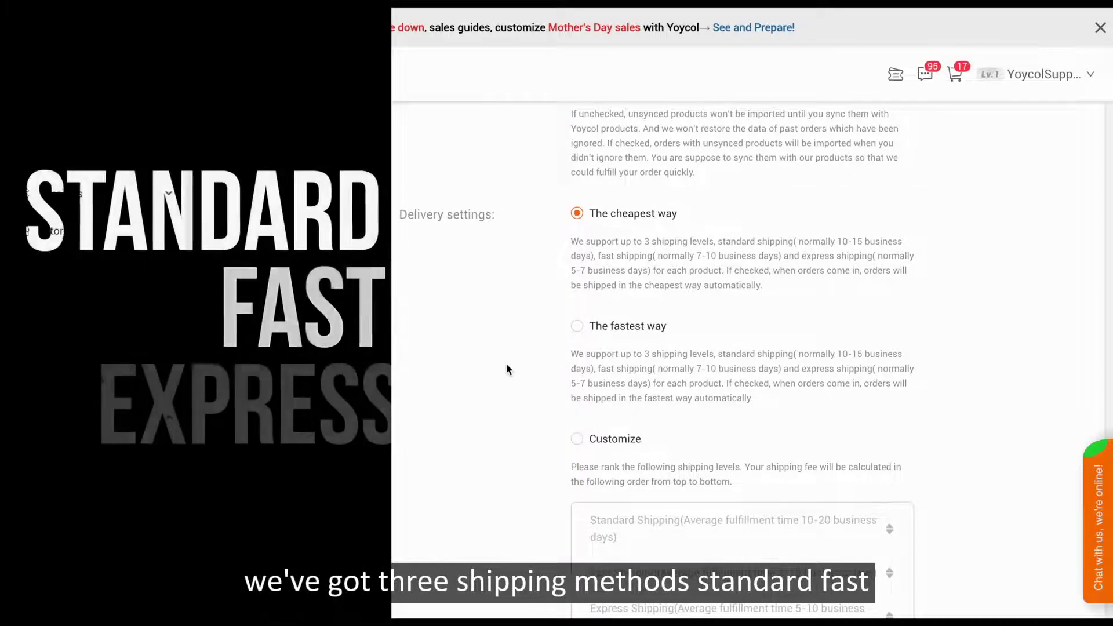
scroll(508, 370, "down", 1)
scroll(507, 364, "down", 1)
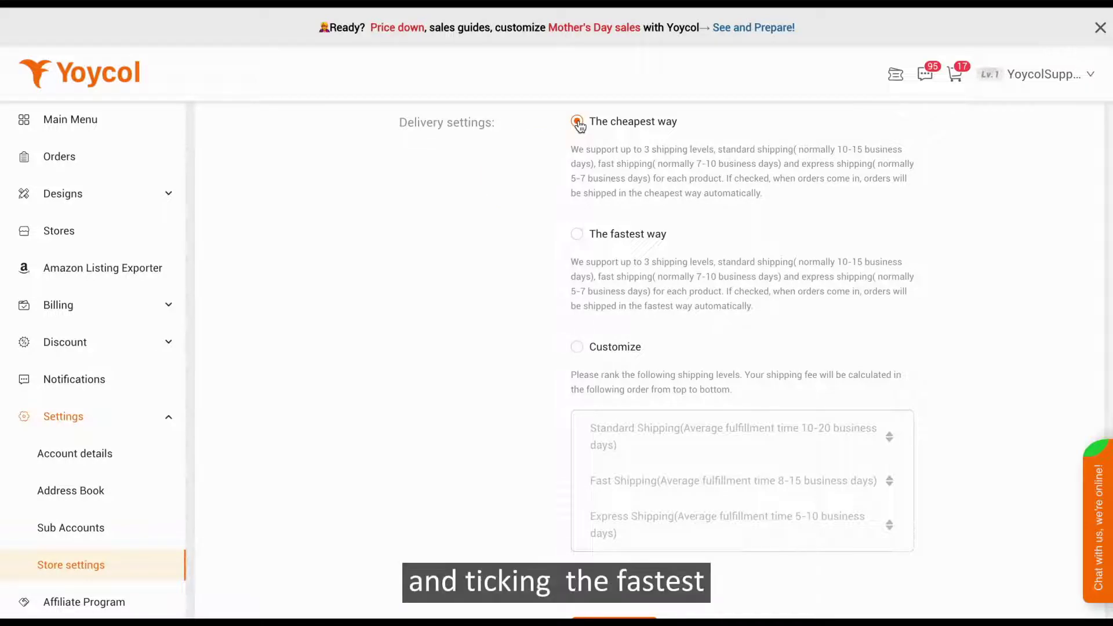
Choose customized delivery ranking Fast, Express, then Standard shipping
left_click(578, 233)
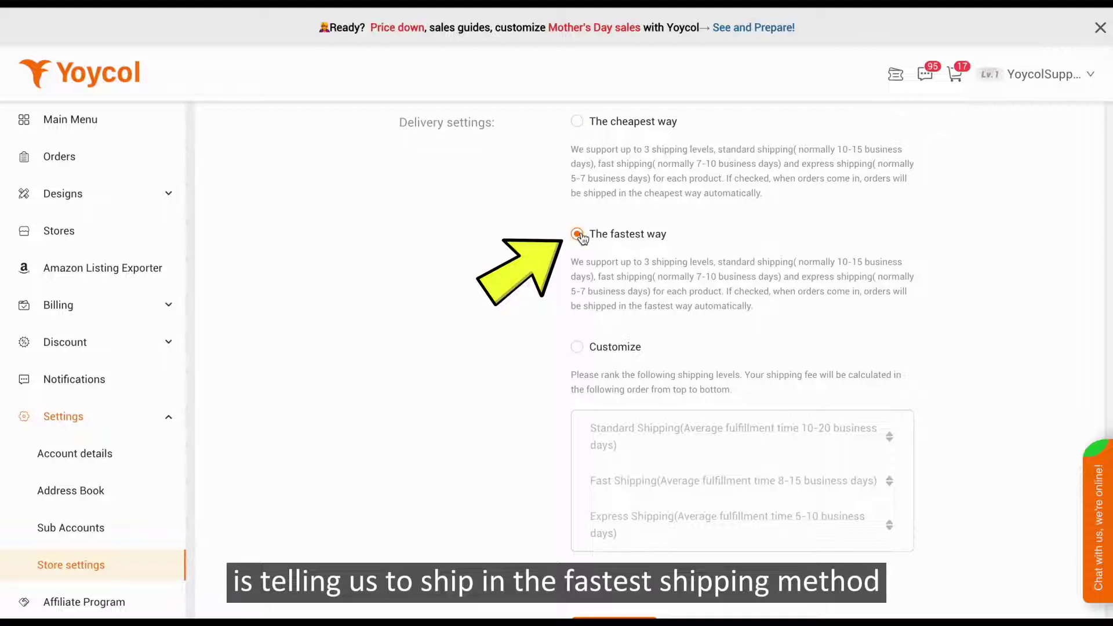
left_click(577, 347)
left_click_drag(621, 480, 628, 428)
left_click_drag(638, 513, 641, 465)
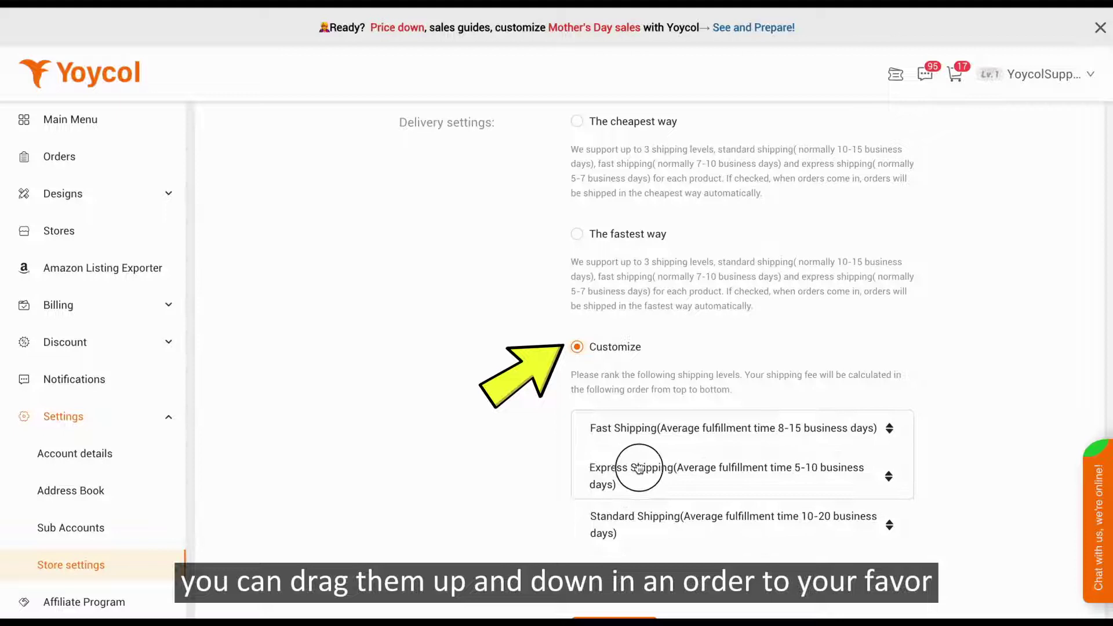
mouse_move(641, 517)
left_mouse_down()
mouse_move(641, 472)
mouse_move(641, 515)
left_mouse_up()
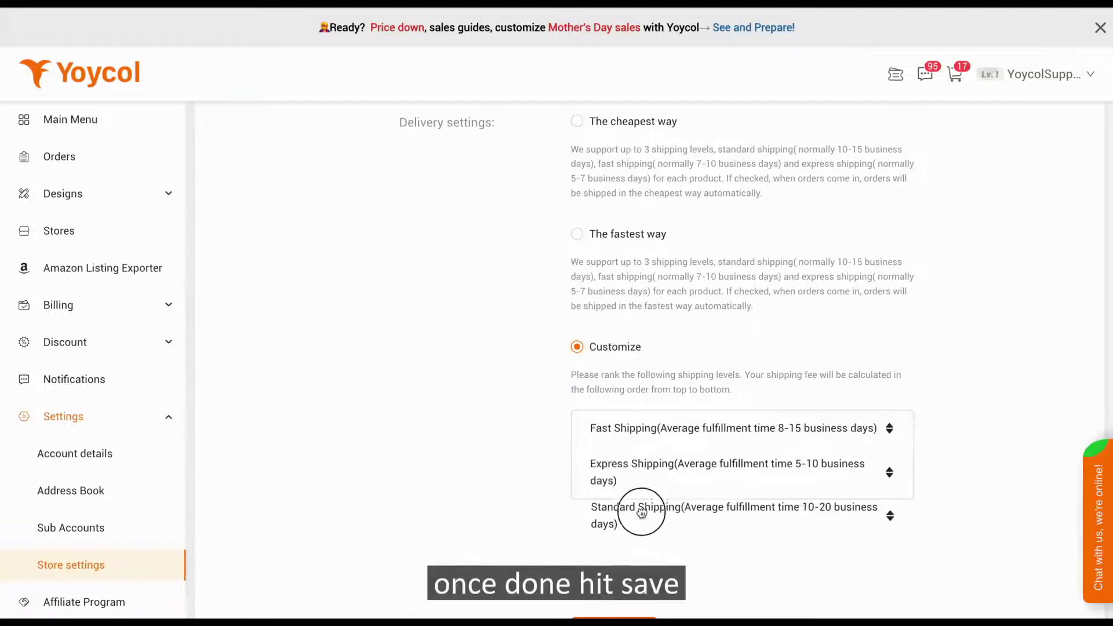
scroll(641, 514, "down", 1)
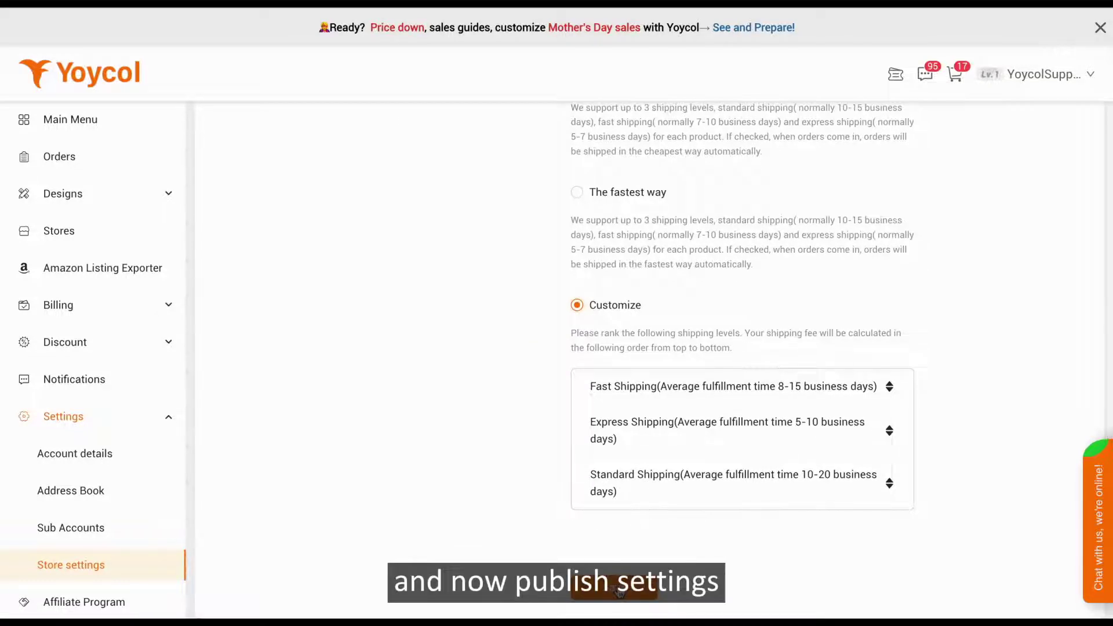
scroll(294, 246, "up", 4)
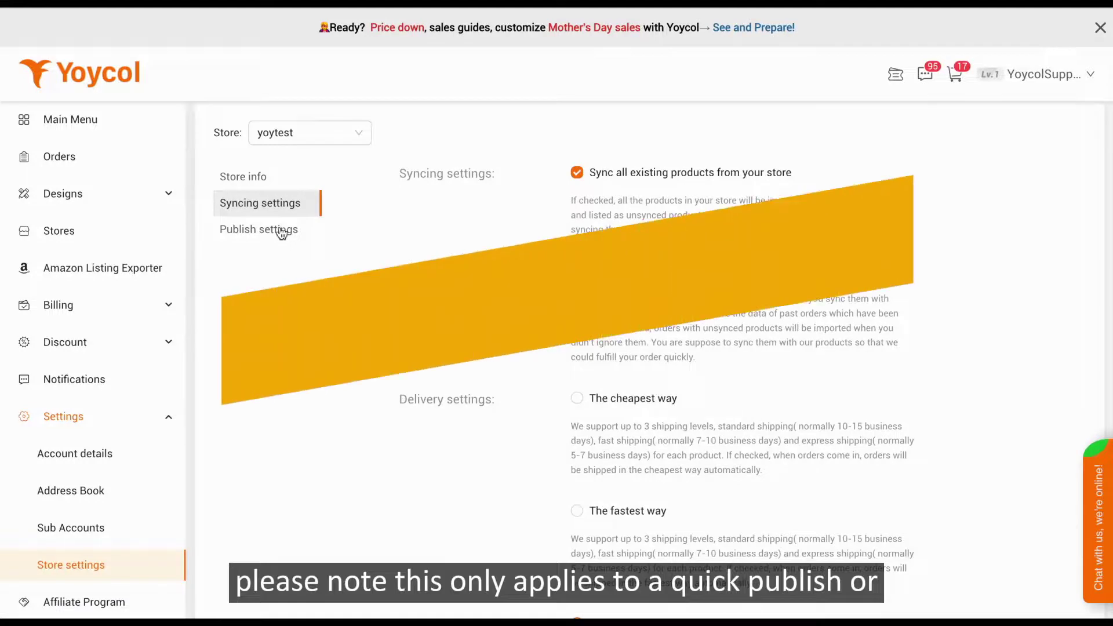
Select all Product Templates under Designs and show their bulk publish actions
left_click(279, 231)
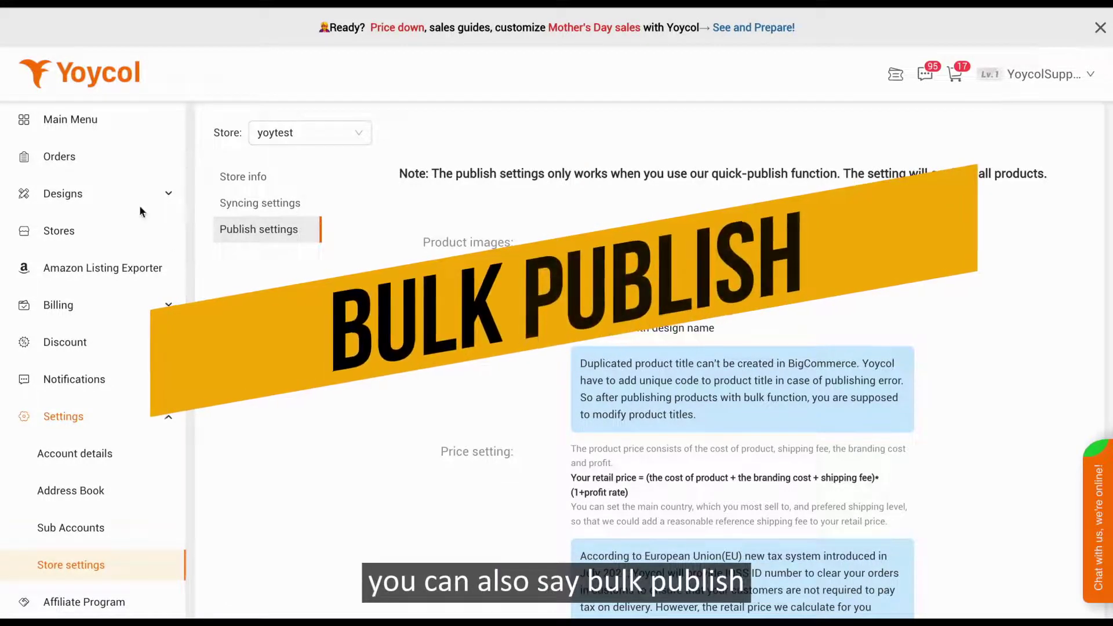
left_click(99, 198)
left_click(98, 231)
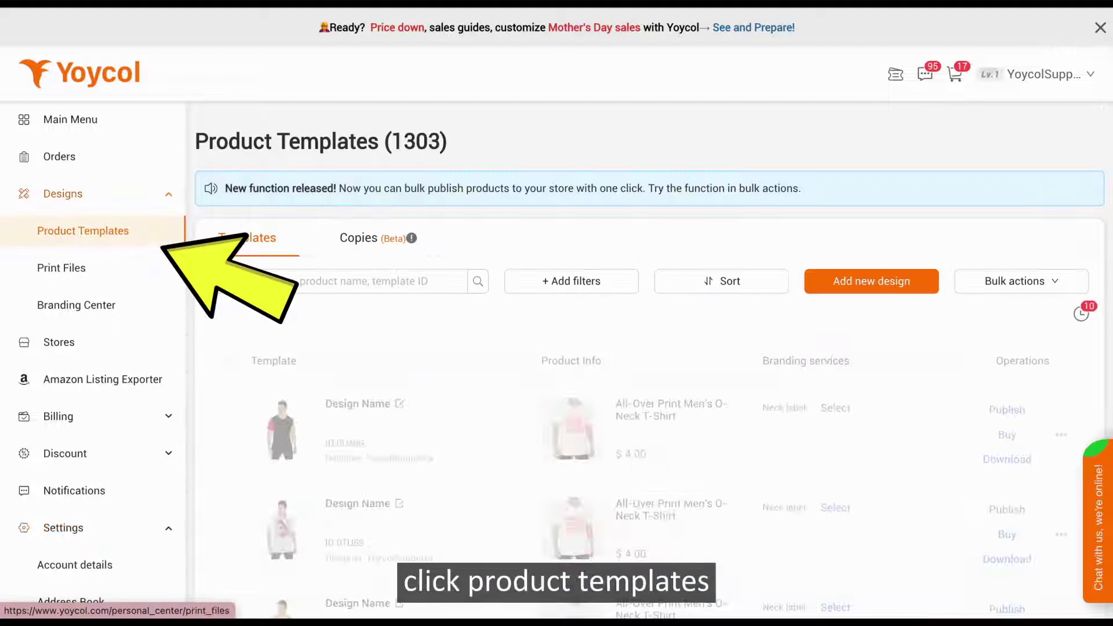
left_click(224, 363)
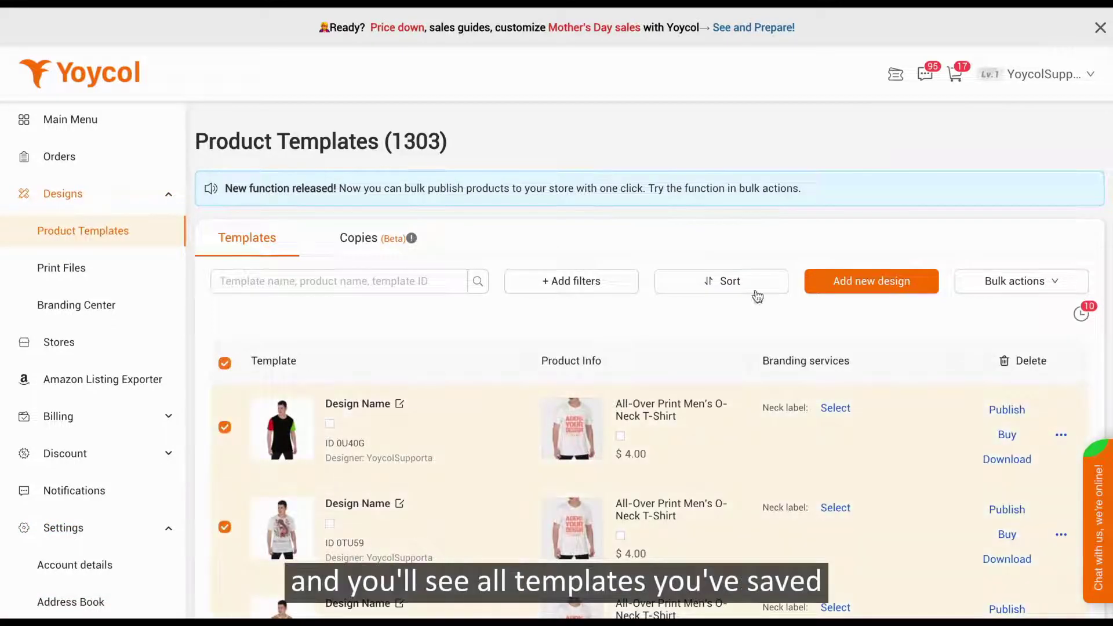
left_click(1017, 292)
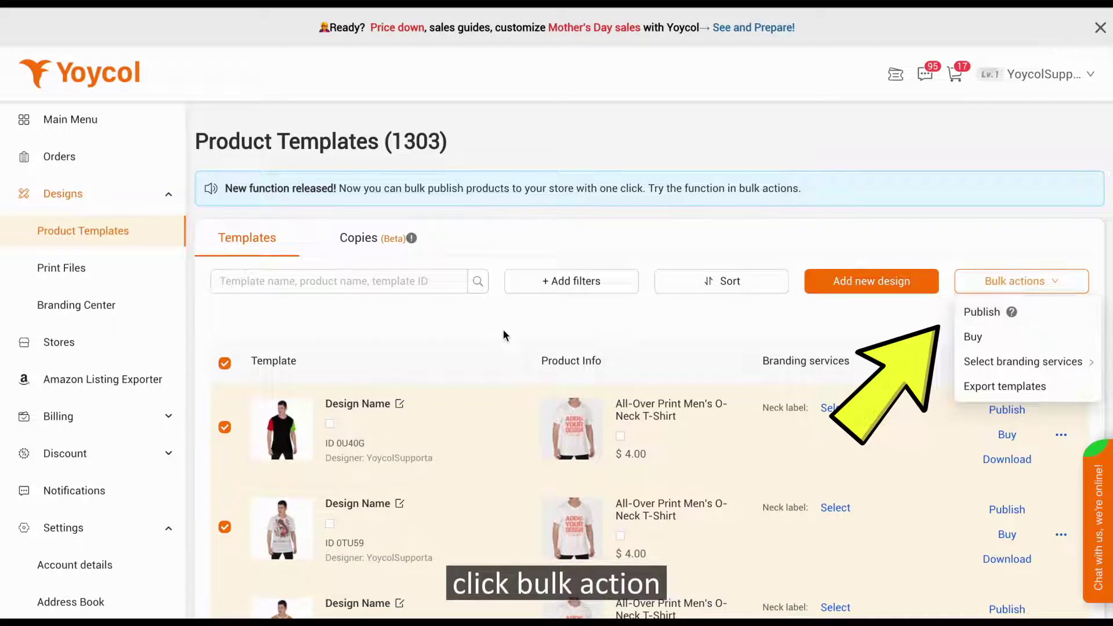
scroll(72, 591, "down", 2)
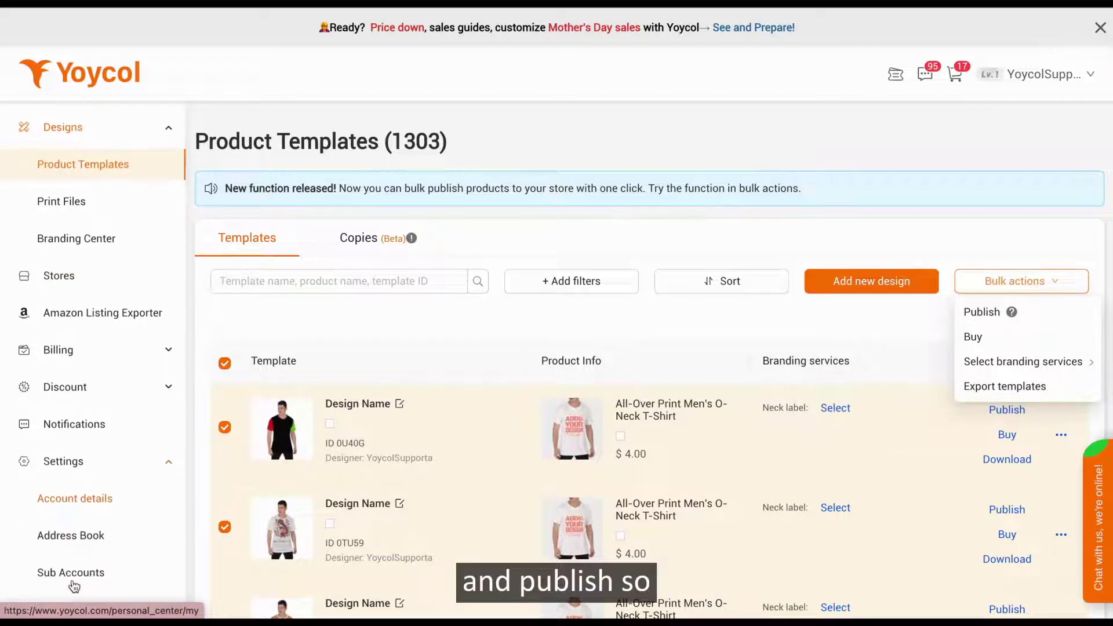
scroll(74, 587, "down", 1)
In yoytest publish settings, use the design name as the product title
left_click(72, 553)
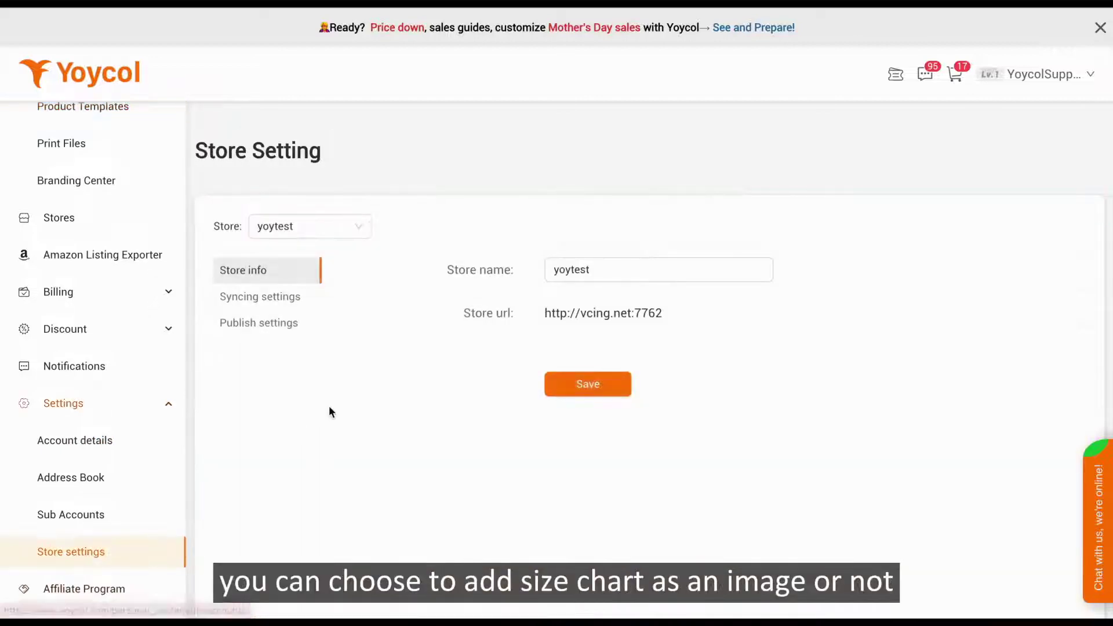
left_click(268, 331)
scroll(415, 400, "down", 2)
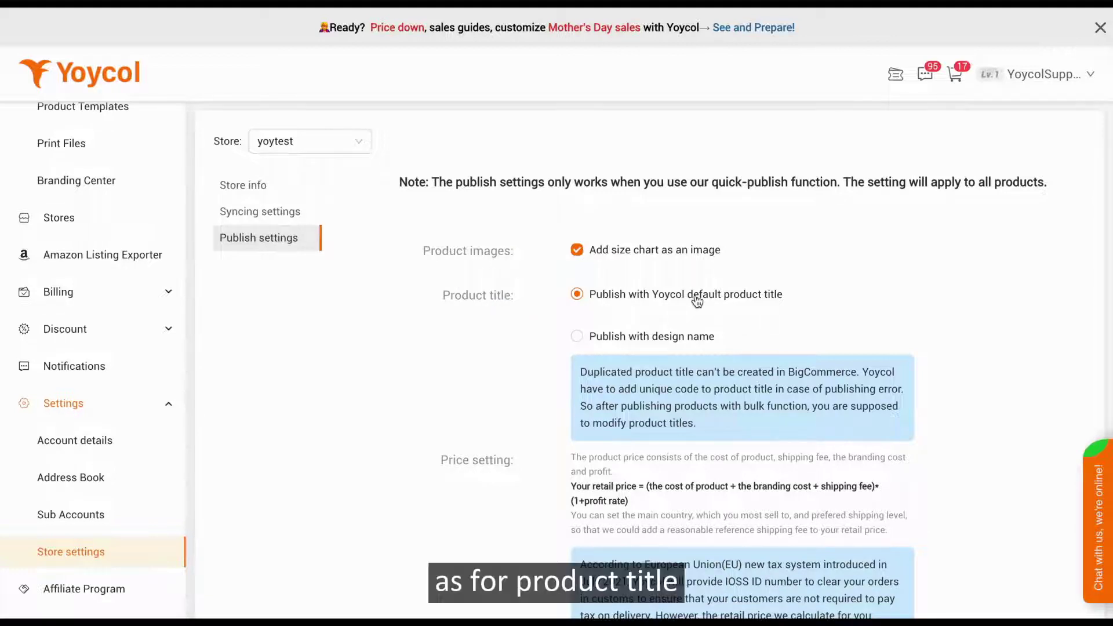
left_click(578, 337)
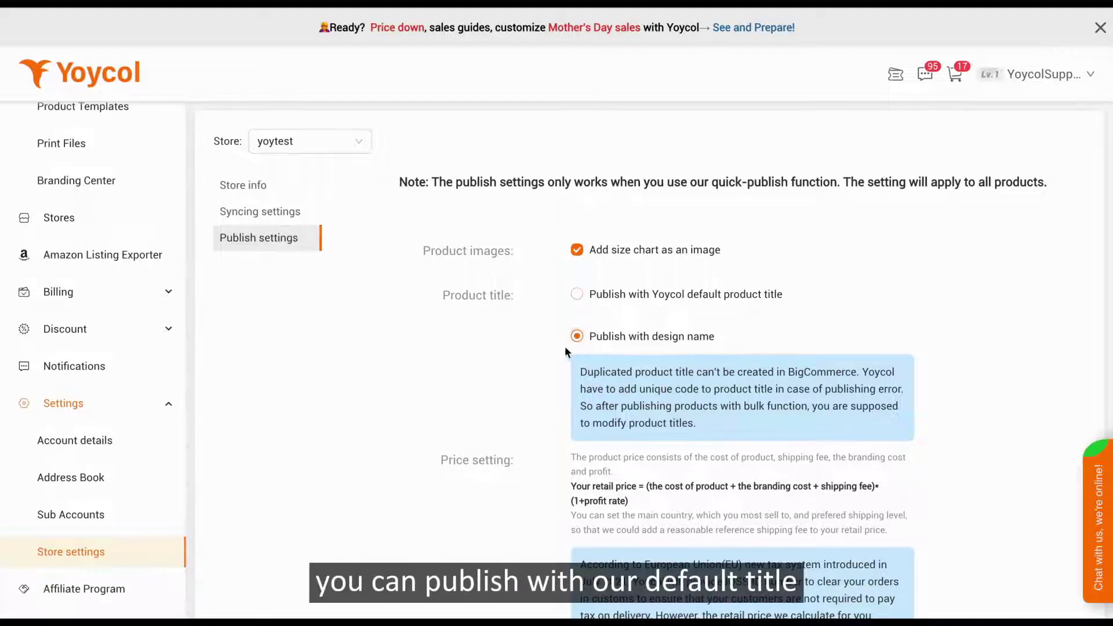
scroll(534, 383, "down", 1)
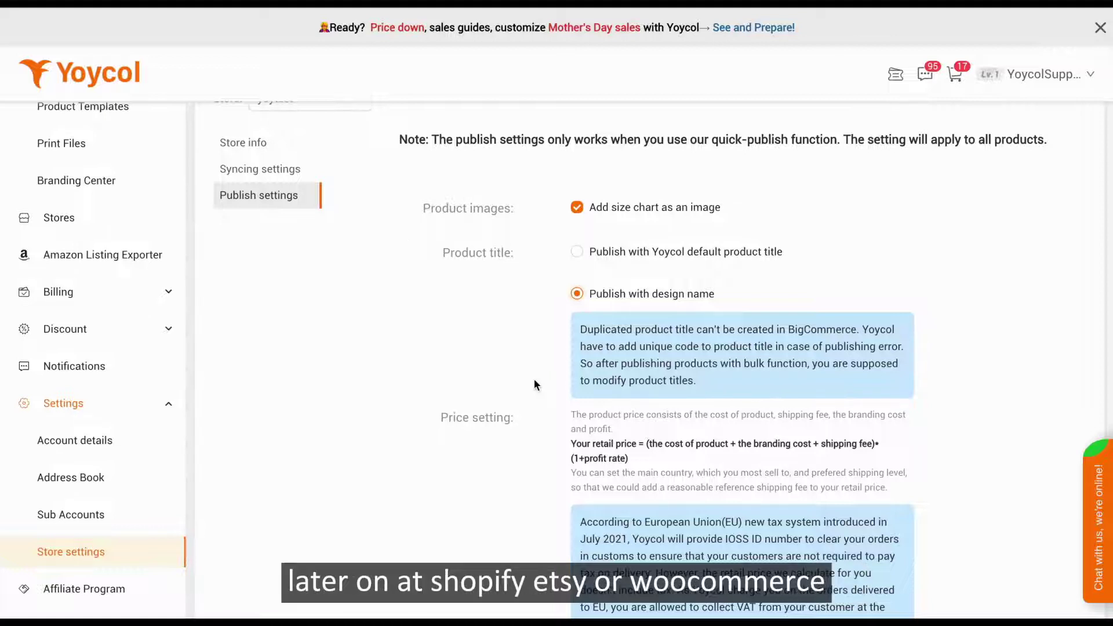
scroll(535, 383, "down", 3)
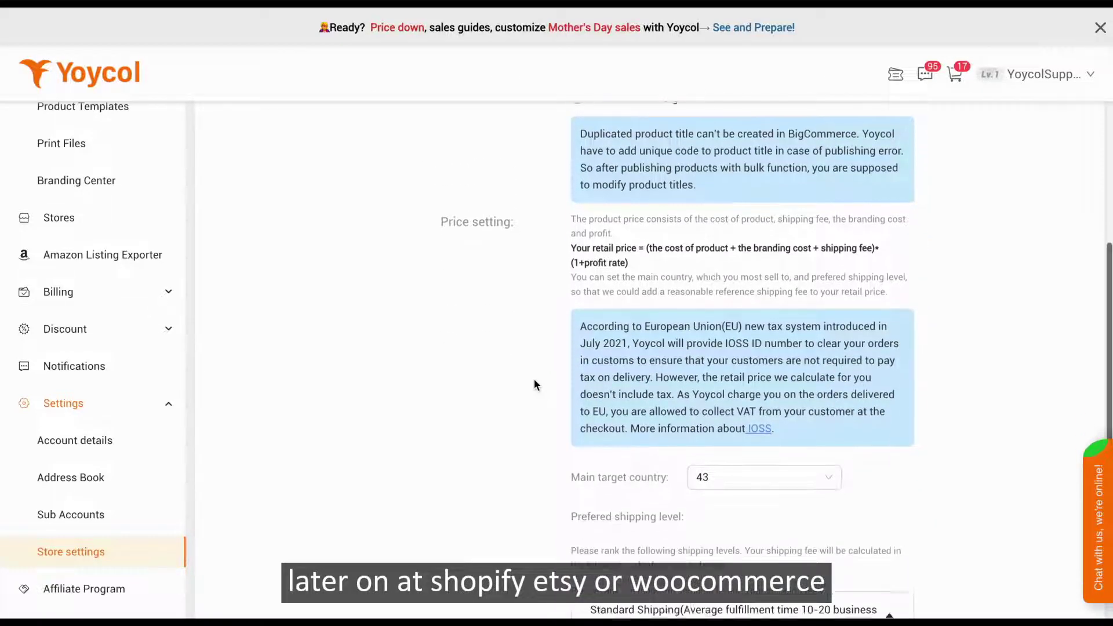
scroll(534, 385, "down", 1)
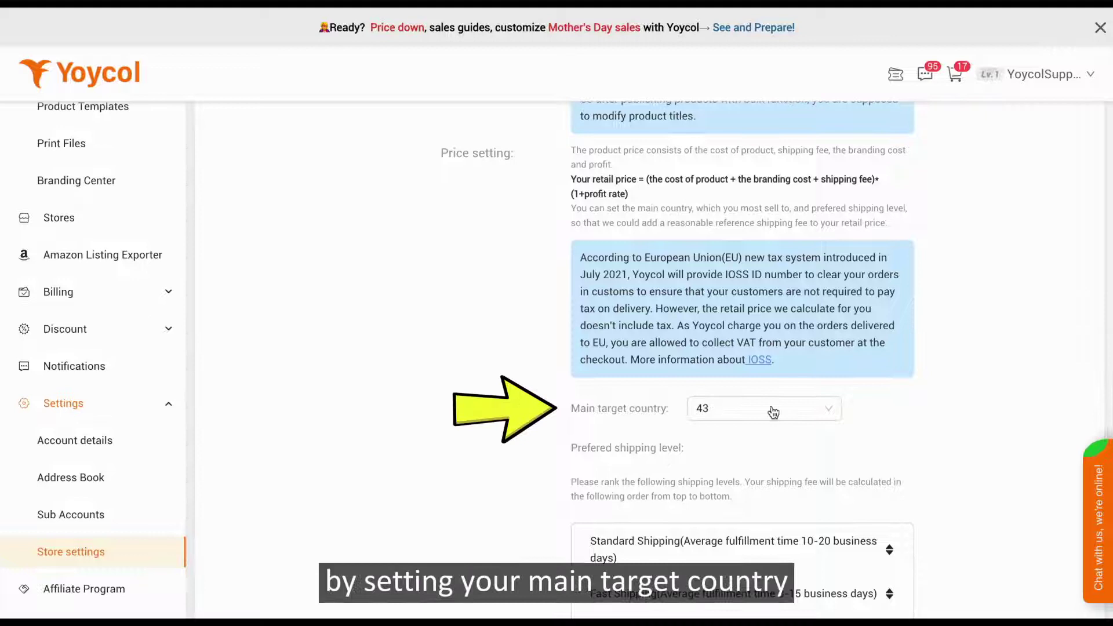
Target United States, rank Express Shipping first, keep profit rate 100%, publish with active status
left_click(772, 411)
left_click(764, 447)
scroll(763, 446, "down", 2)
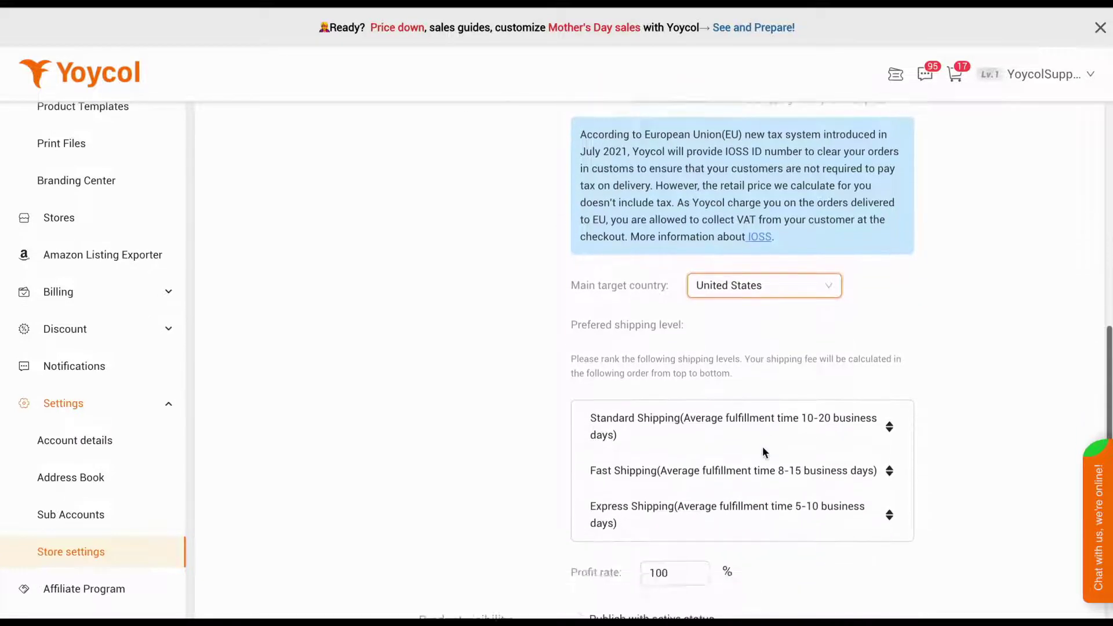
left_click_drag(680, 499, 678, 420)
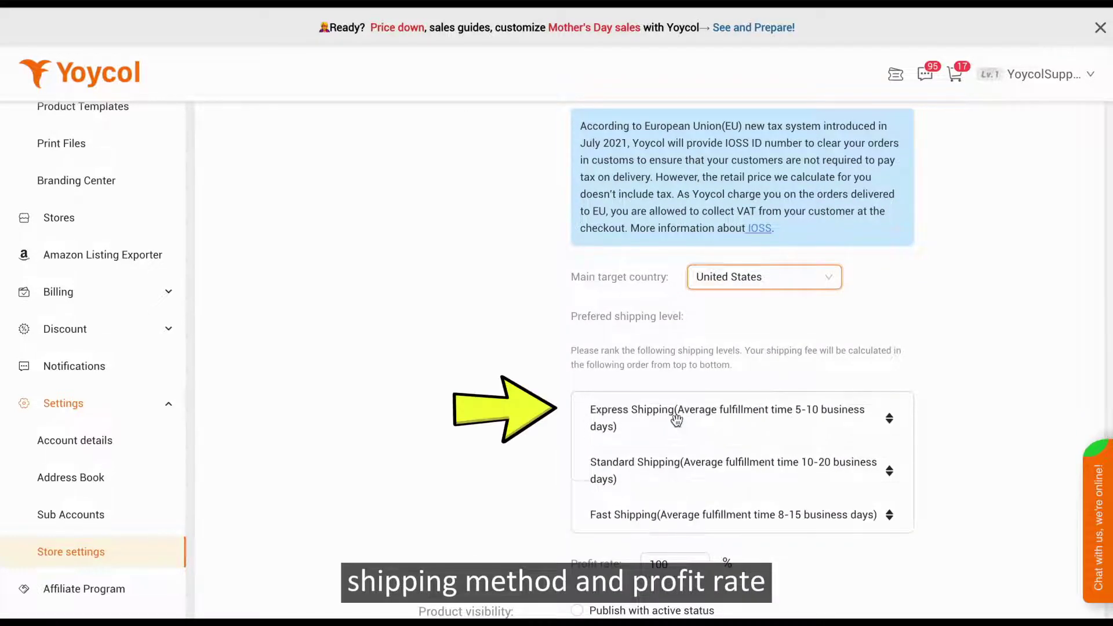
scroll(678, 420, "down", 2)
left_click(673, 432)
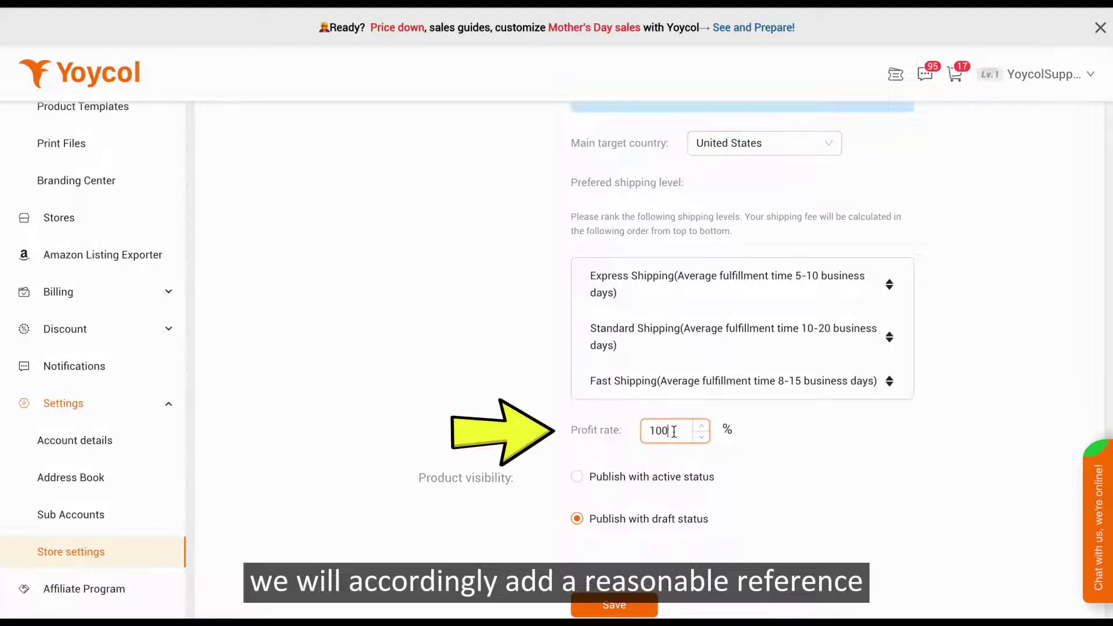
left_click(702, 436)
left_click(701, 437)
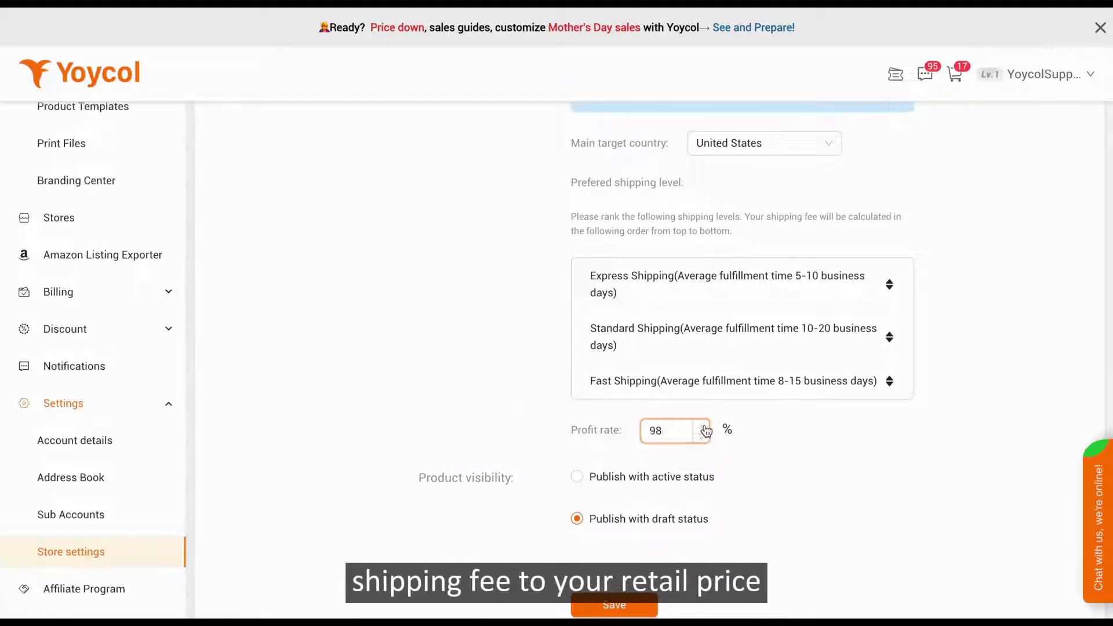
scroll(656, 472, "down", 1)
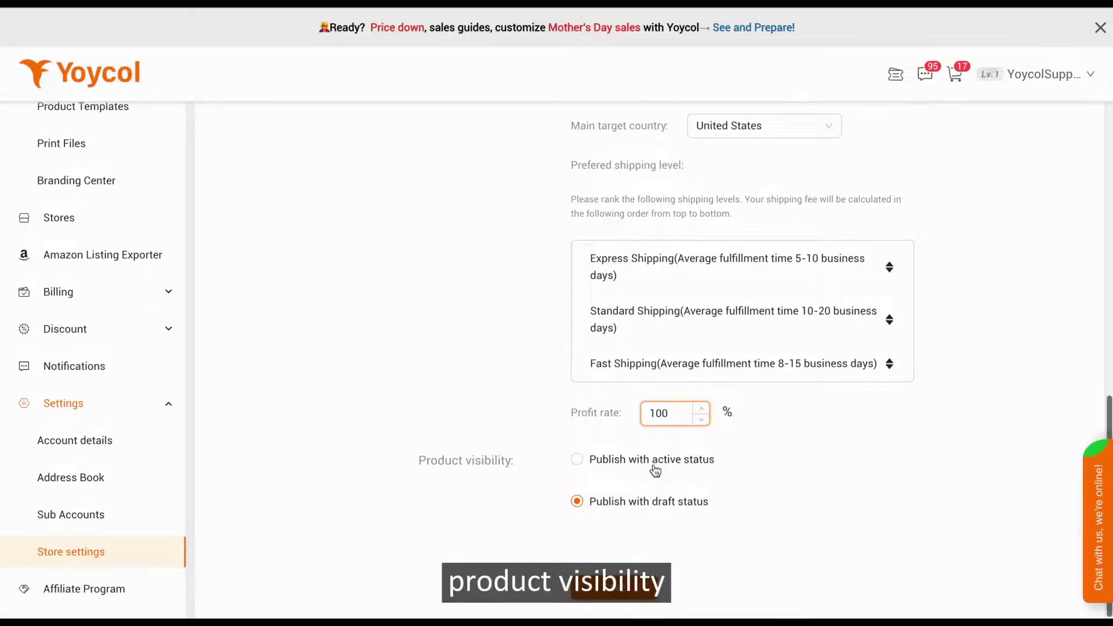
left_click(578, 462)
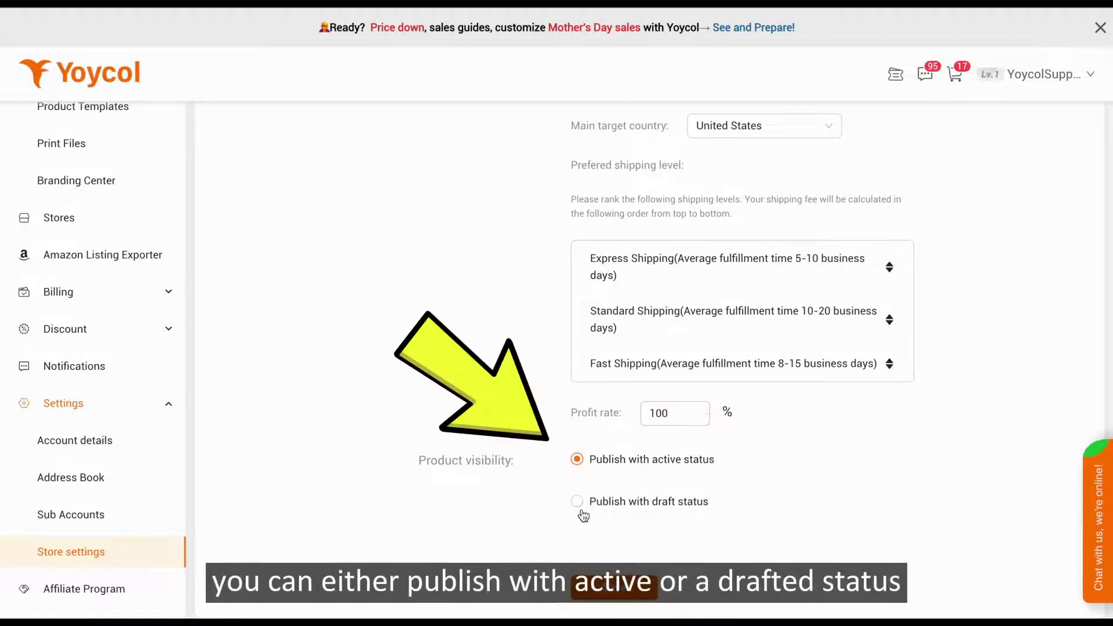